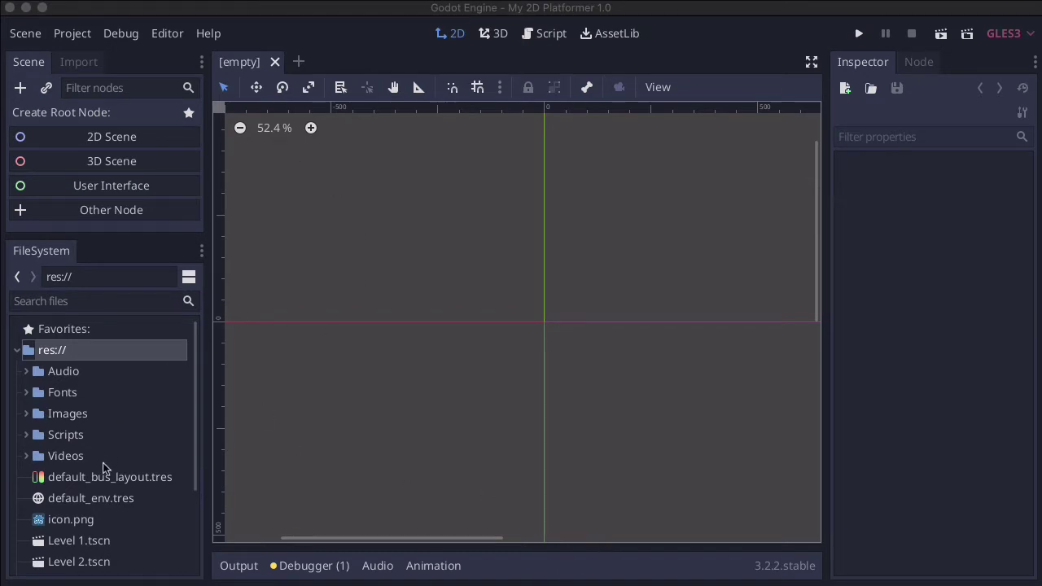
- Scroll the FileSystem dock and select the Player.tscn scene file
{"action": "scroll", "coordinate": [104, 468], "scroll_direction": "down", "scroll_amount": 3}
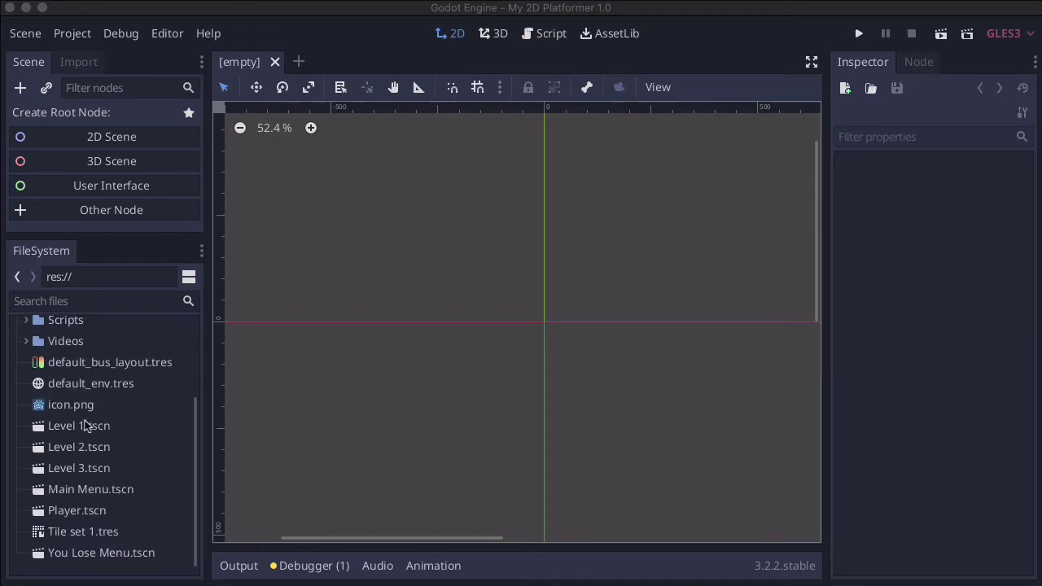
{"action": "left_click", "coordinate": [57, 511]}
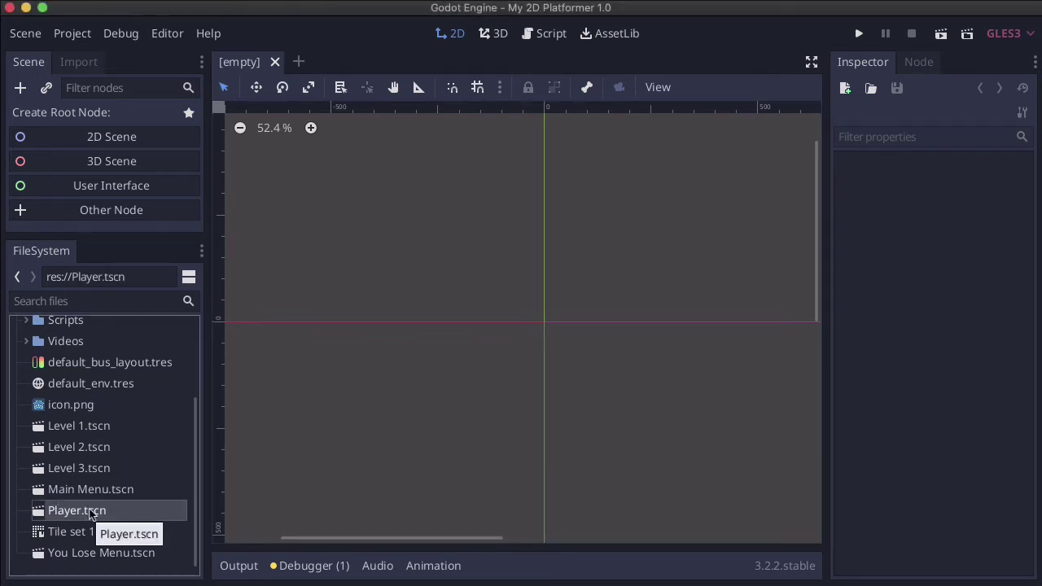
{"action": "double_click", "coordinate": [72, 511]}
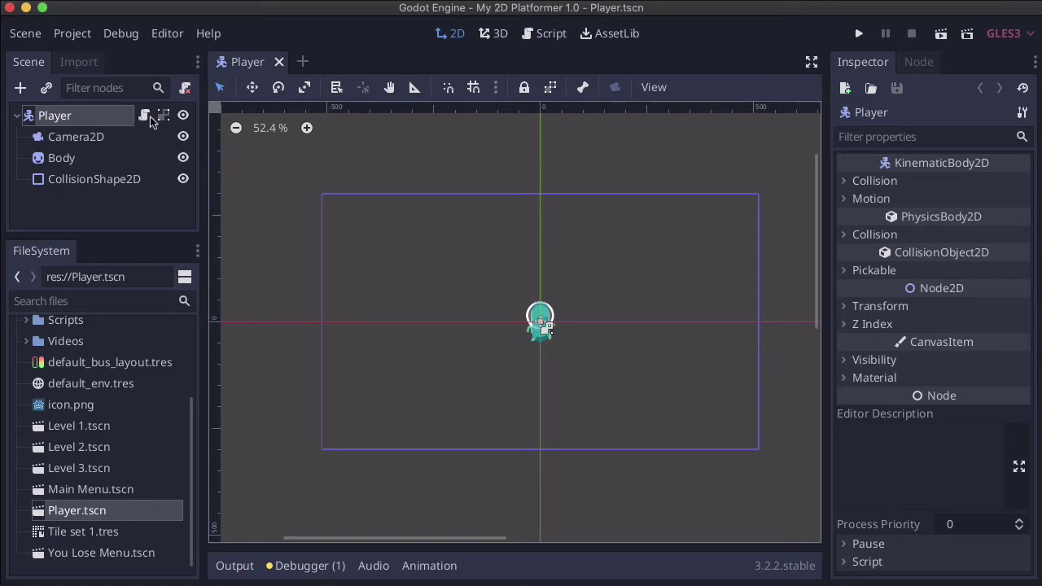
{"action": "left_click", "coordinate": [65, 122]}
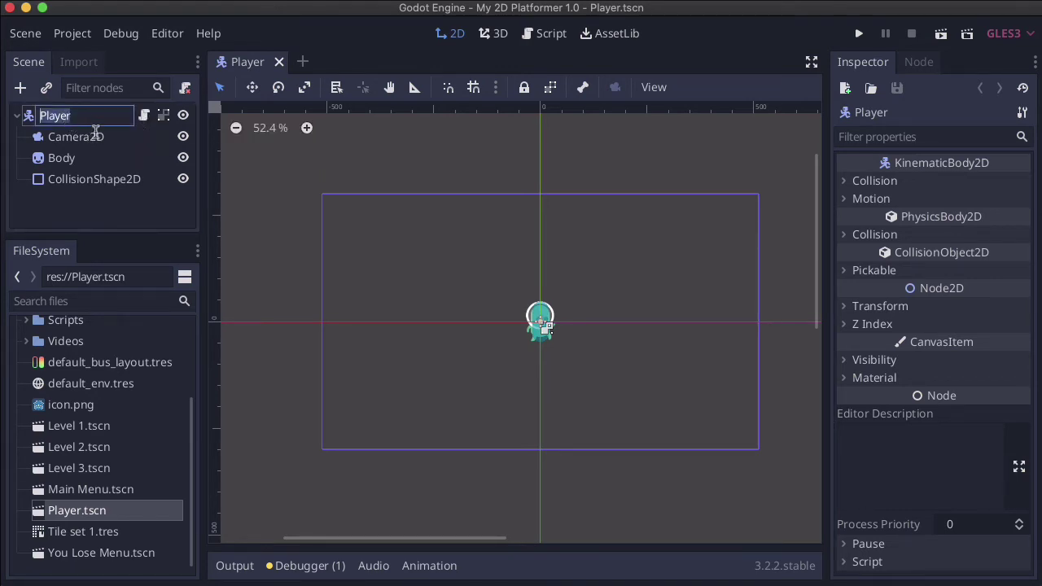
{"action": "left_click", "coordinate": [101, 157]}
{"action": "left_click", "coordinate": [92, 116]}
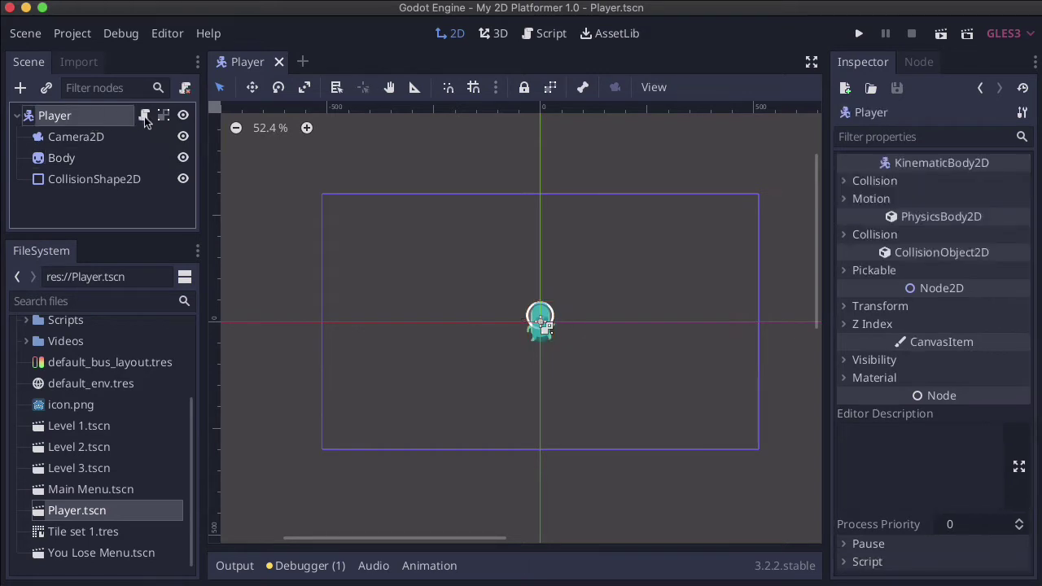
- Open the Player node's Player.gd script and delete its template code from line 3 down
{"action": "left_click", "coordinate": [144, 116]}
{"action": "scroll", "coordinate": [540, 355], "scroll_direction": "right", "scroll_amount": 3}
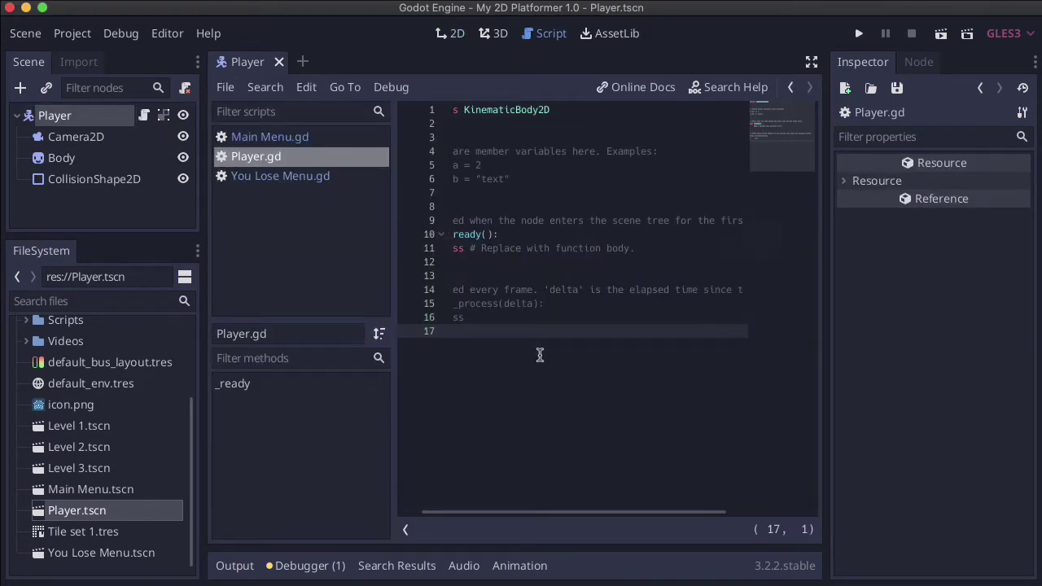
{"action": "scroll", "coordinate": [539, 355], "scroll_direction": "left", "scroll_amount": 2}
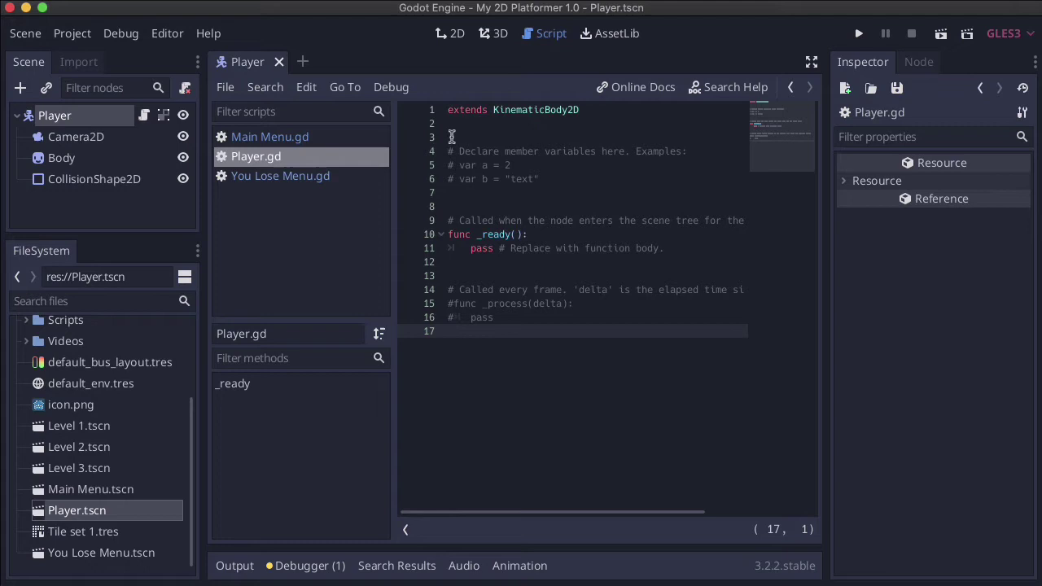
{"action": "left_click_drag", "start_coordinate": [451, 137], "coordinate": [486, 323]}
{"action": "key", "text": "BackSpace"}
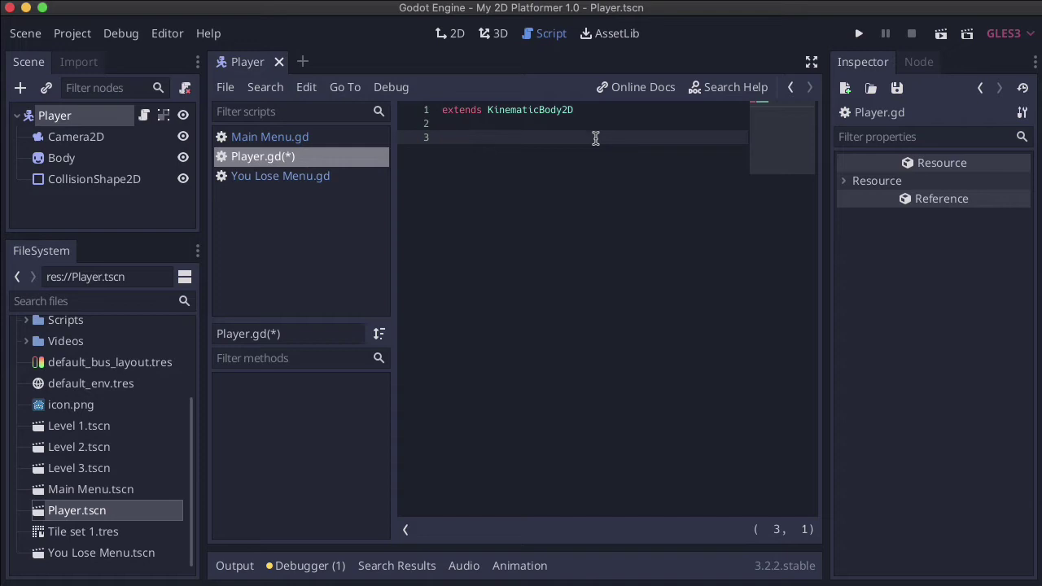
{"action": "type", "text": "const UP = Vector2(0, -1) const GRAVITY = 20 const SPEED = 200 const JUMP_HEIGHT = -850  var motion = Vector2()  func _physics_process(delta): \tmotion.y += GRAVITY \t \tif Input.is_action_pressed(\"ui_right\"): \t\tmotion.x = SPEED \telif Input.is_action_pressed(\"ui_left\"): \t\tmotion.x = -SPEED \telse: \t\tmotion.x = 0  \tif is_on_floor(): \t\tif Input.is_action_pressed(\"ui_up\"): \t\t\tmotion.y = JUMP_HEIGHT \t \tmotion = move_and_slide(motion, UP) \t \tpass"}
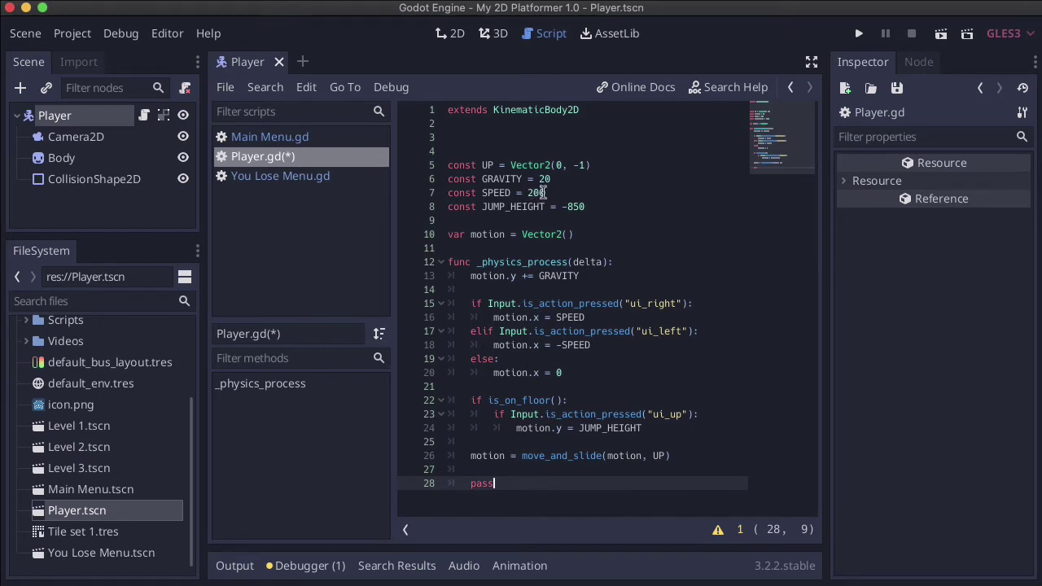
{"action": "left_click", "coordinate": [529, 193]}
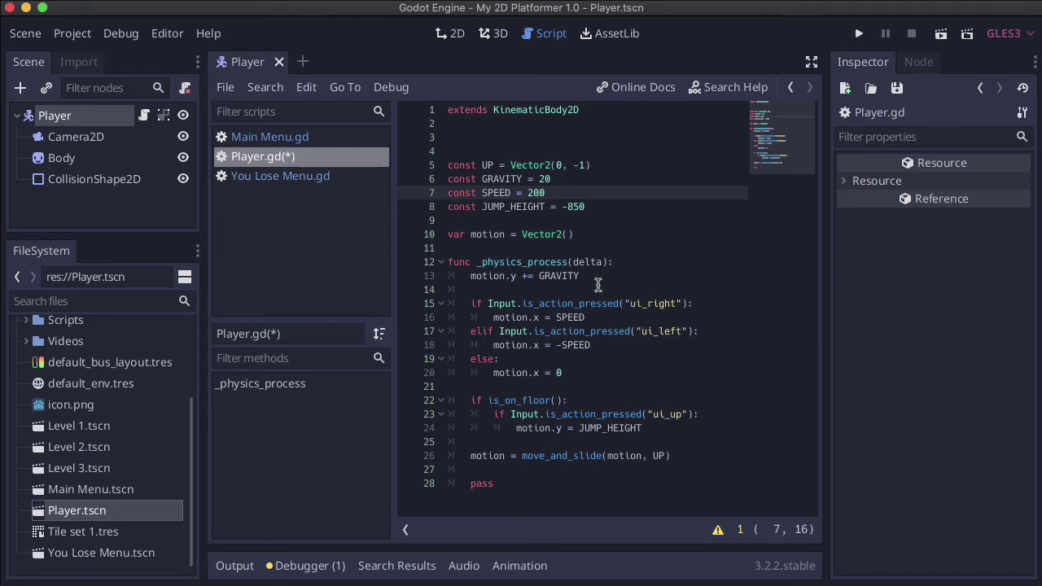
{"action": "left_click", "coordinate": [459, 275]}
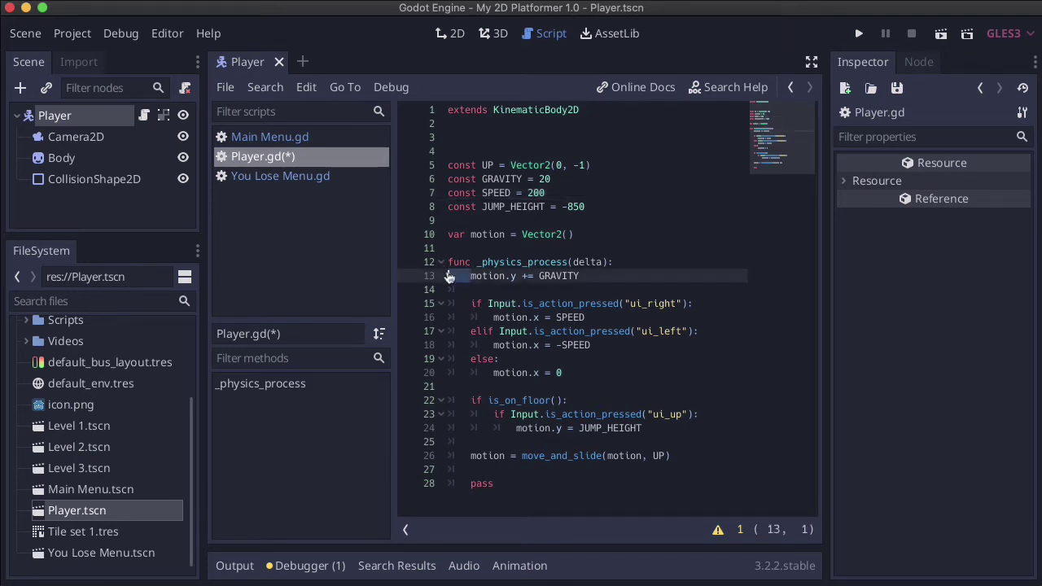
{"action": "left_click", "coordinate": [470, 303]}
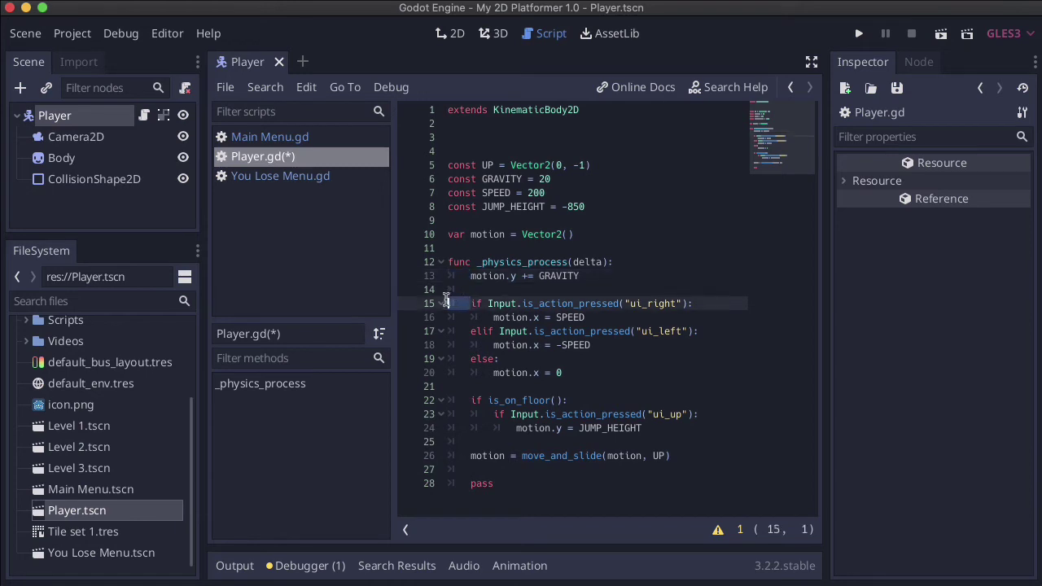
{"action": "left_click", "coordinate": [457, 316]}
{"action": "left_click_drag", "start_coordinate": [457, 316], "coordinate": [449, 317]}
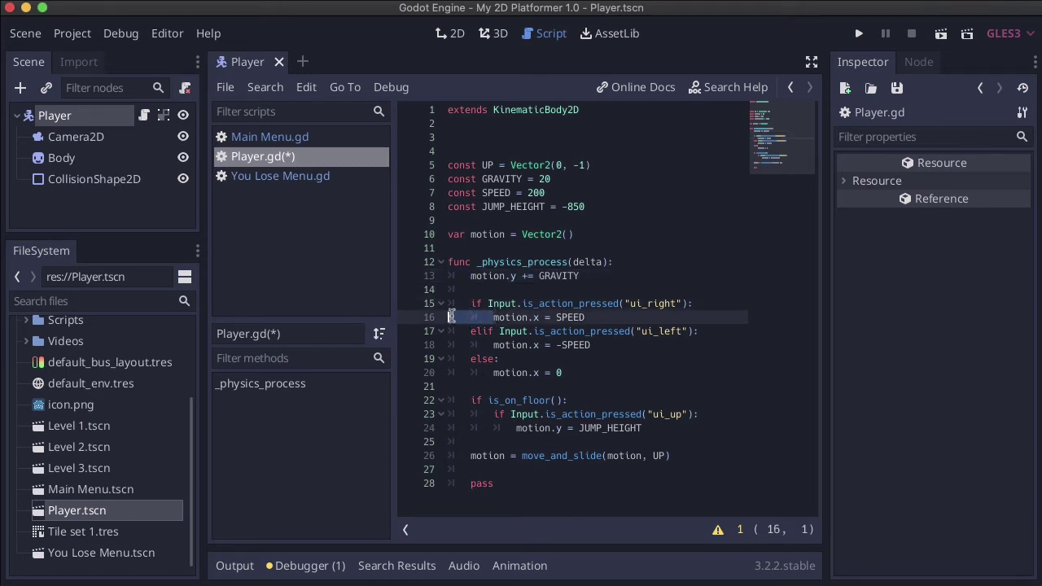
{"action": "left_click", "coordinate": [494, 317]}
{"action": "key", "text": "BackSpace"}
{"action": "key", "text": "BackSpace"}
{"action": "key", "text": "BackSpace"}
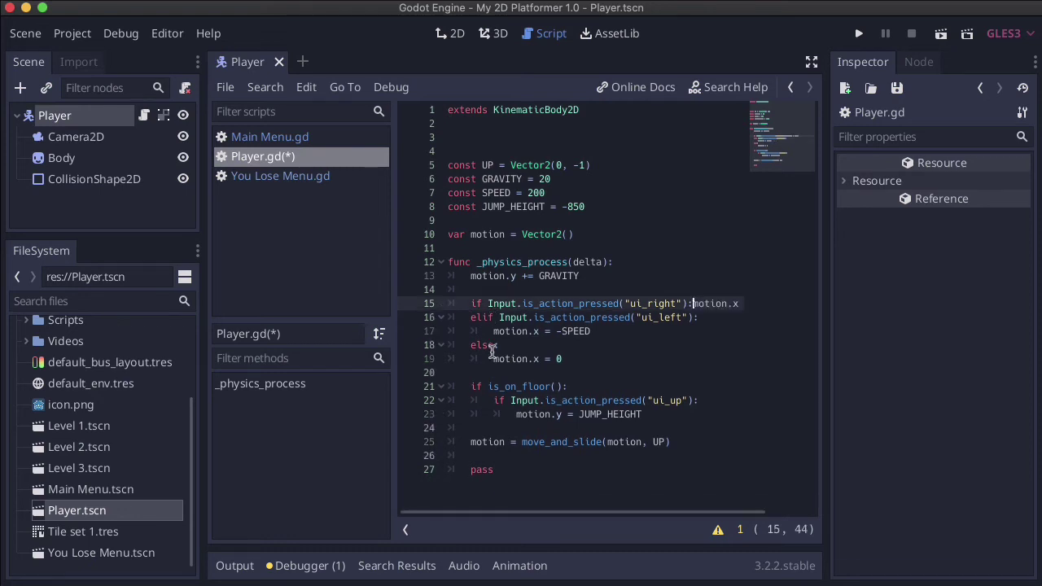
{"action": "key", "text": "Return"}
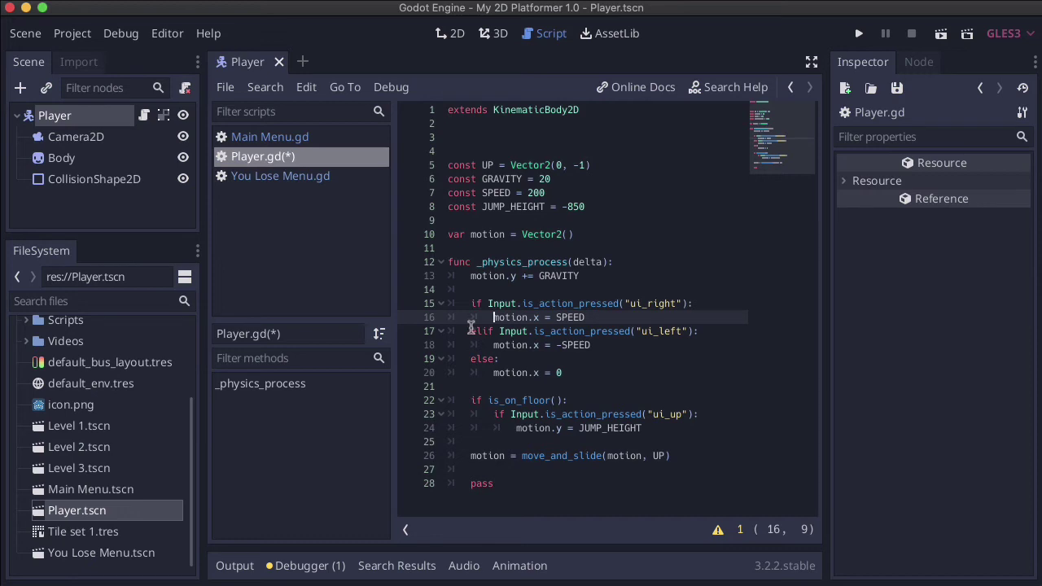
{"action": "left_click", "coordinate": [470, 330]}
{"action": "key", "text": "BackSpace"}
{"action": "key", "text": "BackSpace"}
{"action": "key", "text": "Return"}
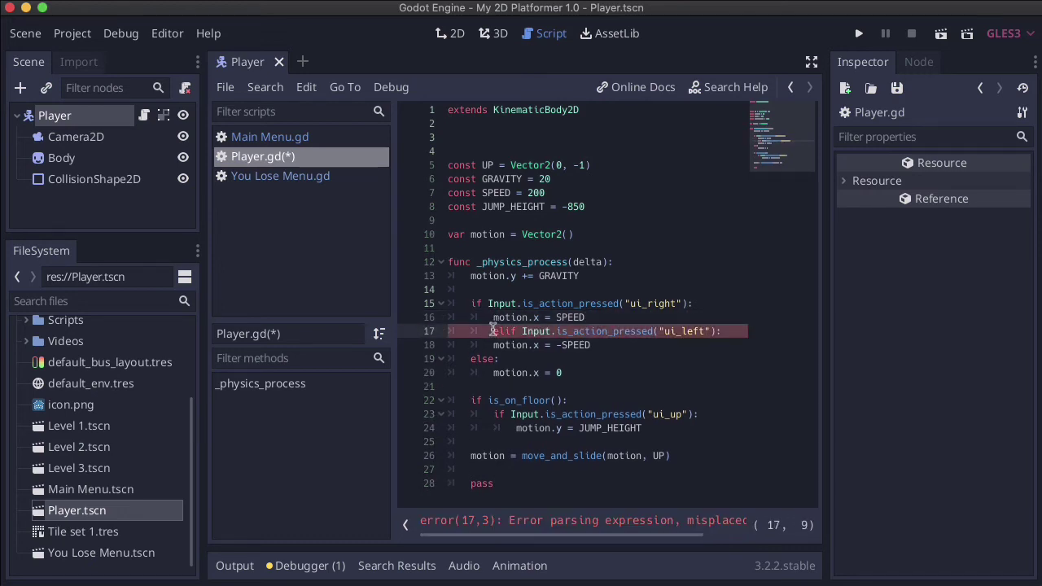
{"action": "key", "text": "BackSpace"}
{"action": "left_click", "coordinate": [471, 304]}
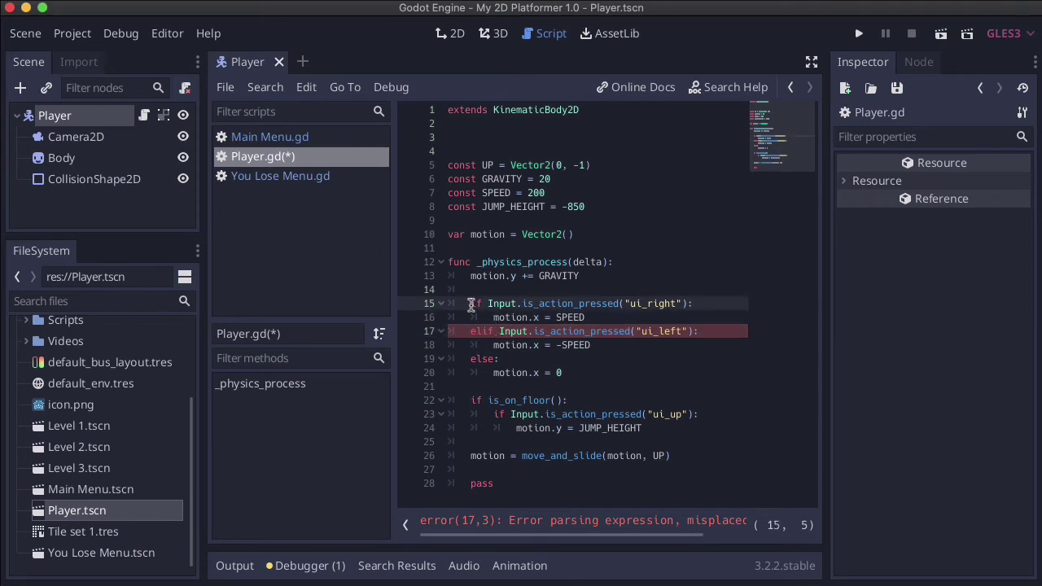
{"action": "left_click", "coordinate": [467, 332]}
{"action": "left_click", "coordinate": [466, 359]}
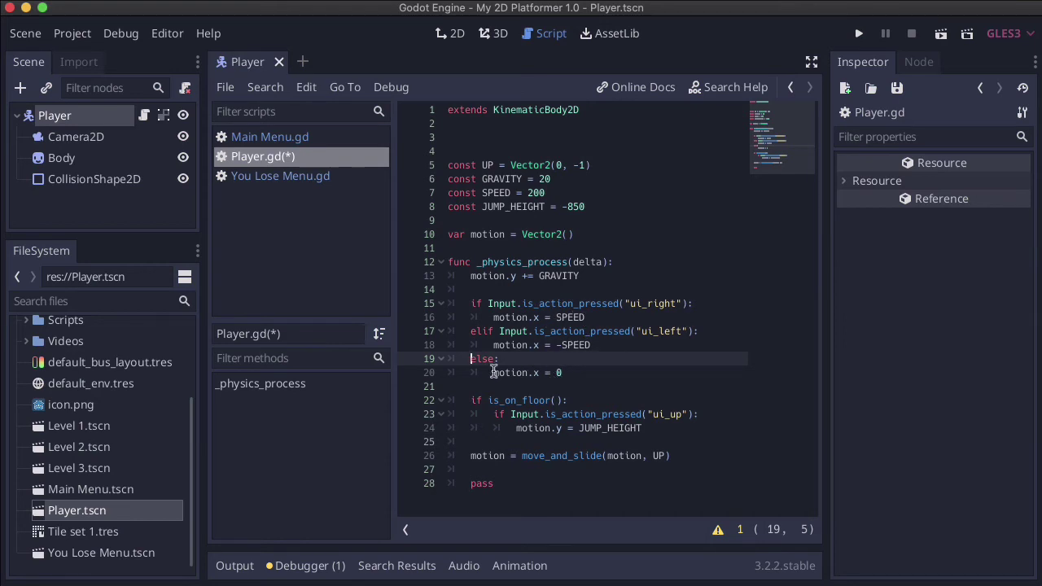
- Select and then deselect the motion.x = 0 statement in Player.gd
{"action": "left_click_drag", "start_coordinate": [492, 372], "coordinate": [574, 368]}
{"action": "left_click", "coordinate": [580, 371]}
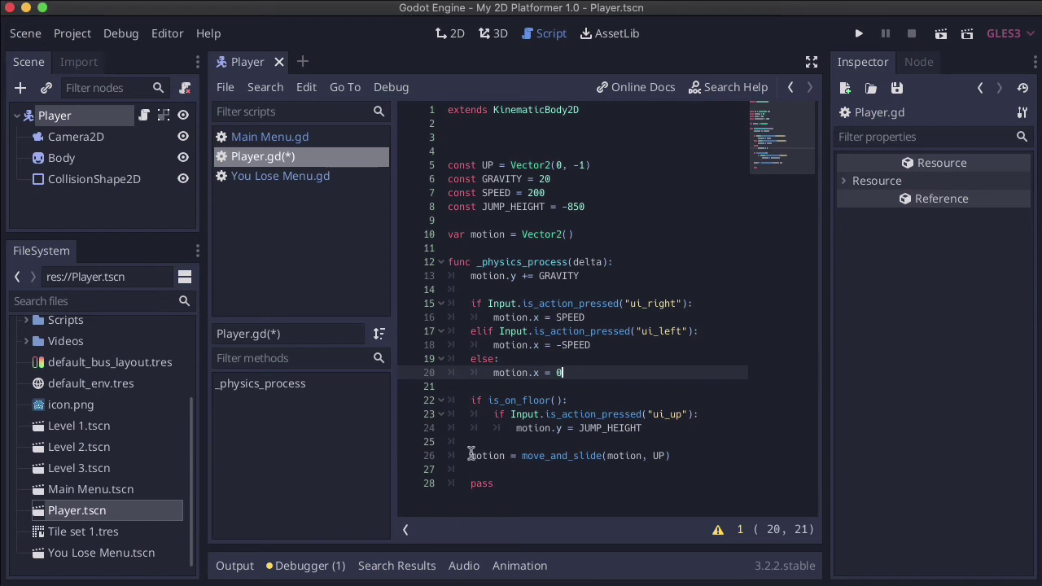
{"action": "left_click_drag", "start_coordinate": [470, 453], "coordinate": [680, 457]}
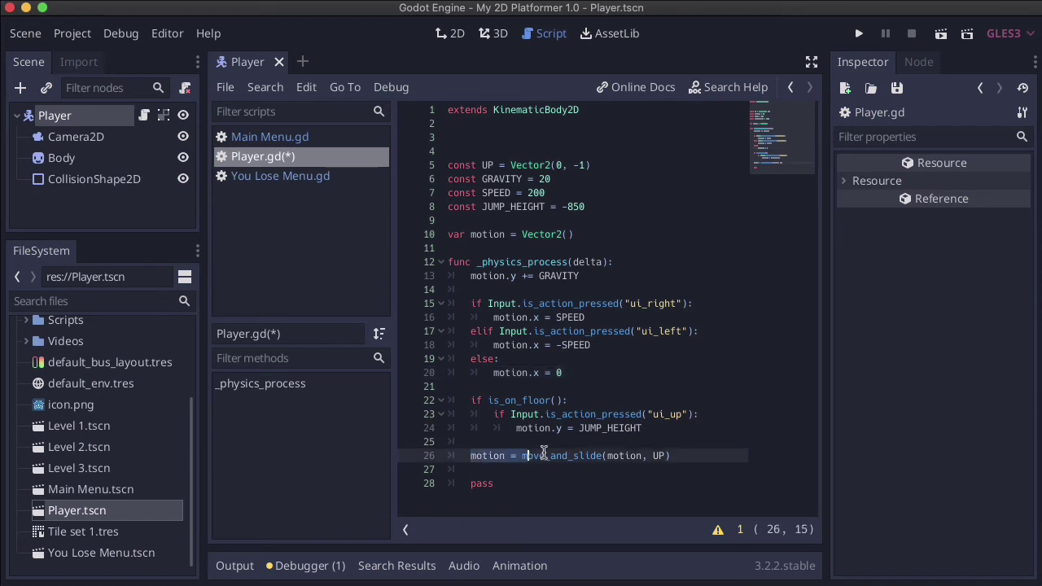
{"action": "left_click", "coordinate": [683, 457]}
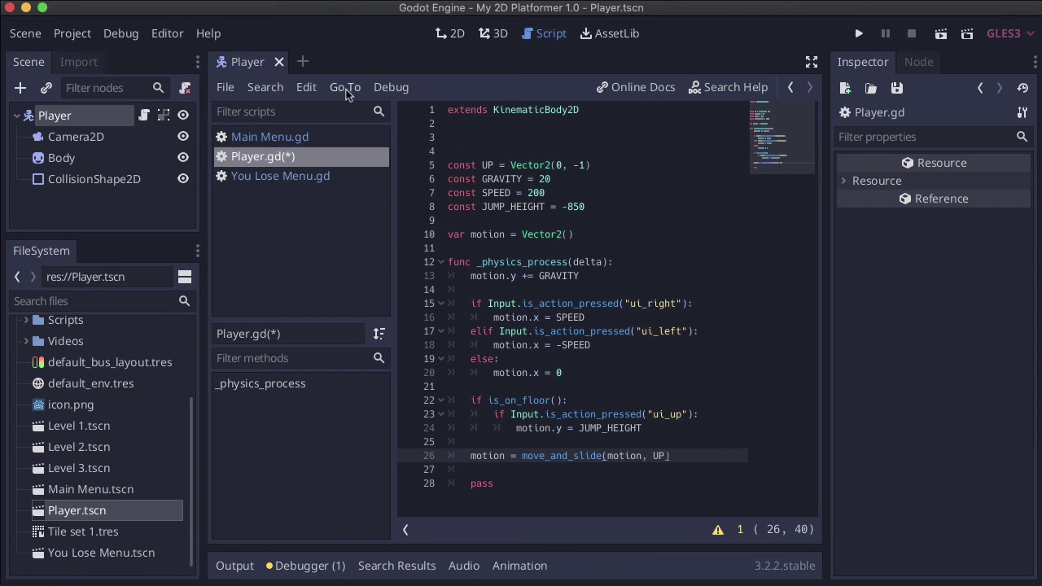
- Save all scenes and the edited script, then open Level 1.tscn in the 2D view
{"action": "left_click", "coordinate": [36, 36]}
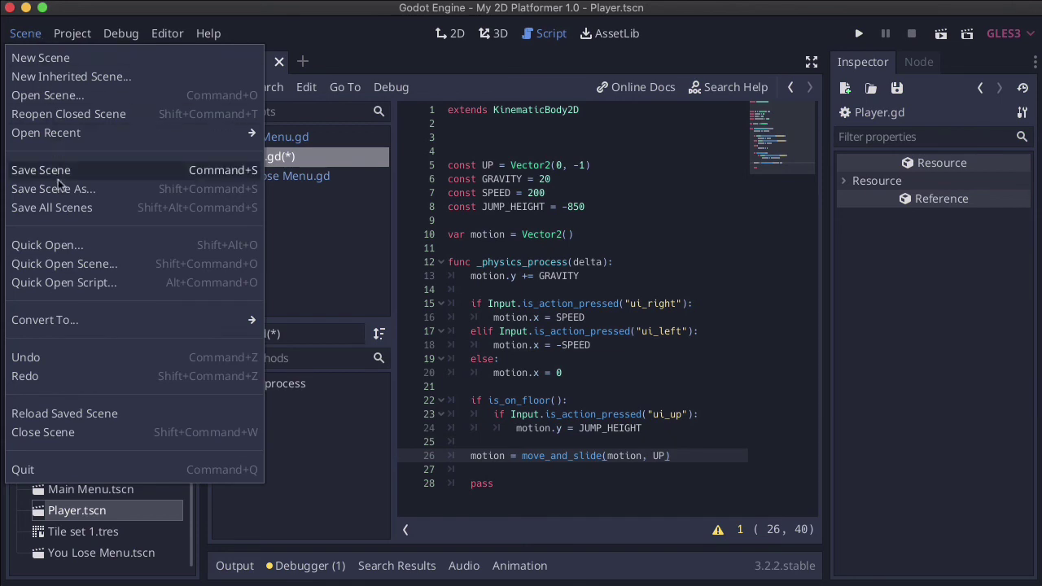
{"action": "left_click", "coordinate": [60, 206]}
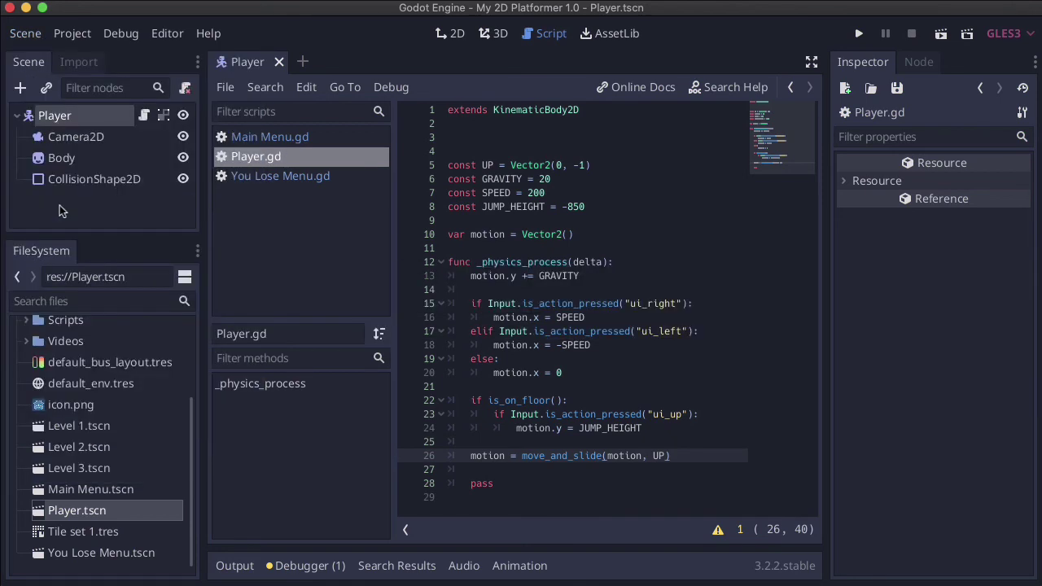
{"action": "left_click", "coordinate": [450, 33]}
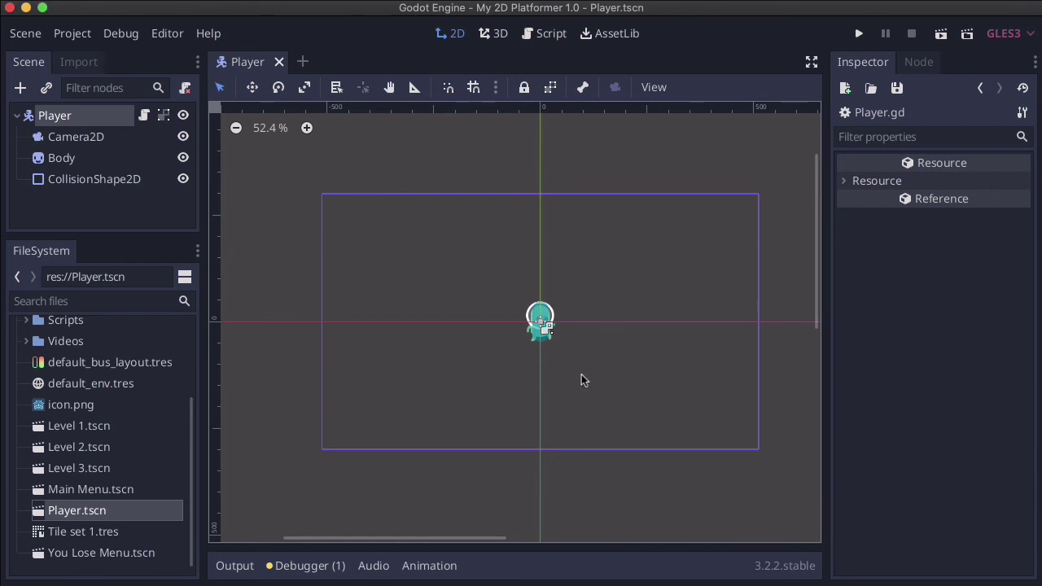
{"action": "double_click", "coordinate": [66, 427]}
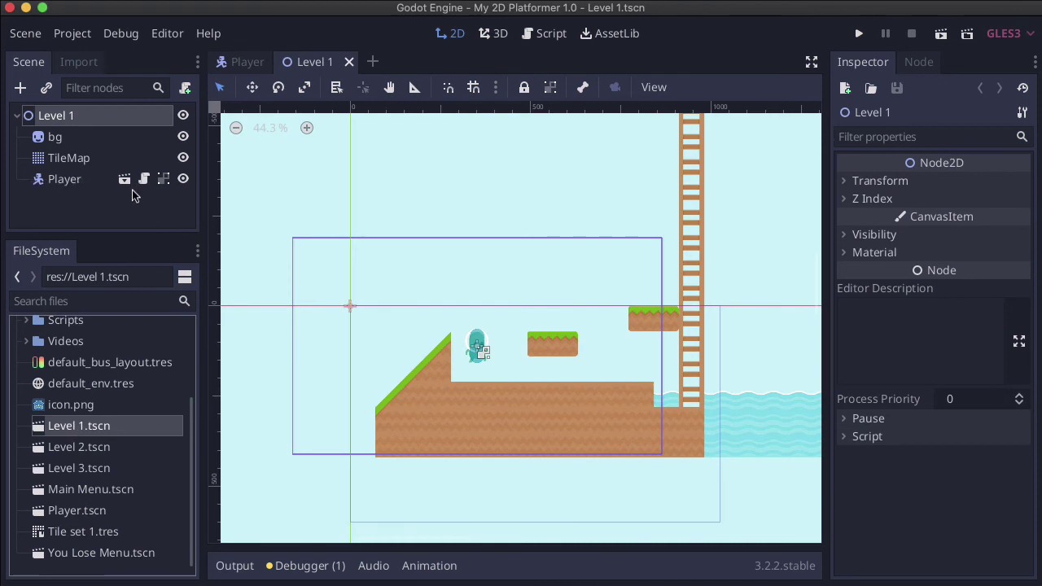
- Run the Level 1 scene, walking the player right and left and jumping repeatedly
{"action": "left_click", "coordinate": [940, 37]}
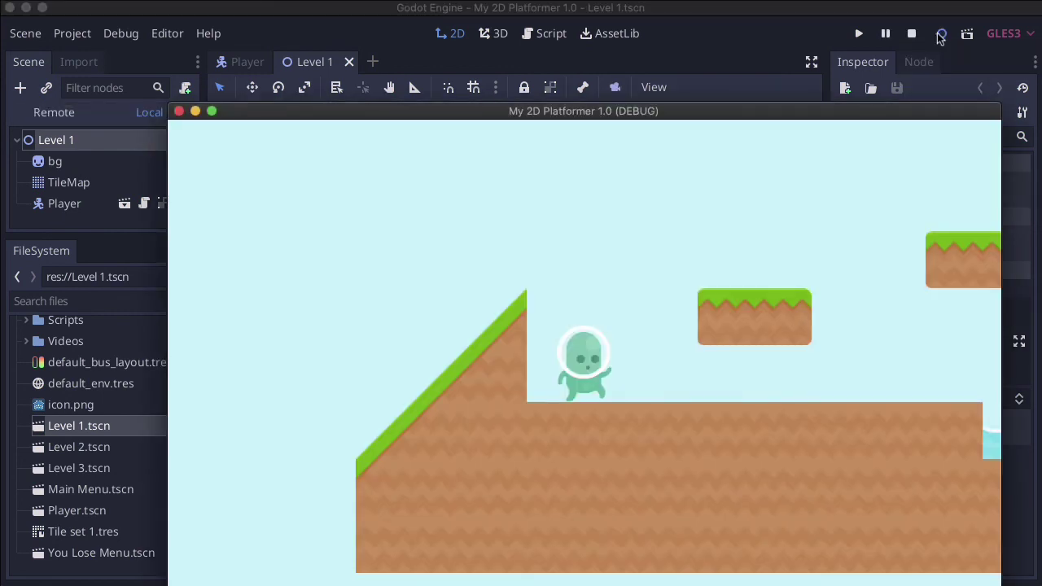
{"action": "key", "text": "Right"}
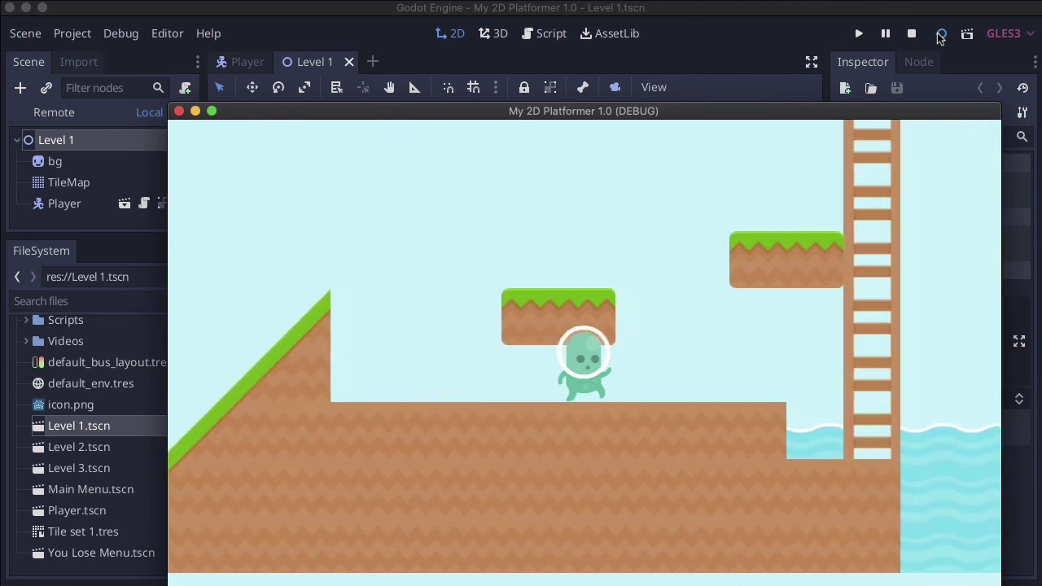
{"action": "key", "text": "Right"}
{"action": "key", "text": "Left"}
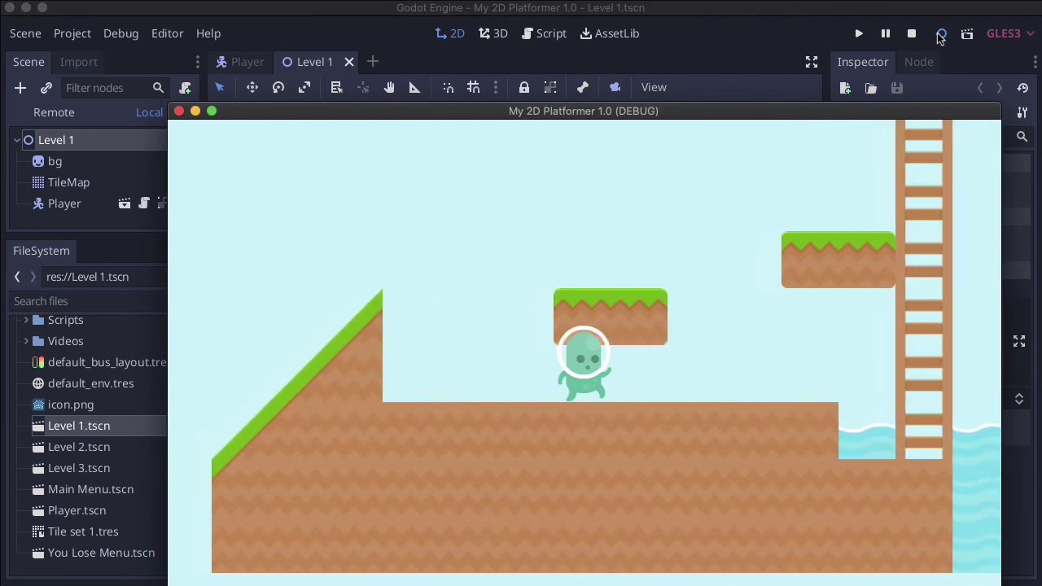
{"action": "key", "text": "Right"}
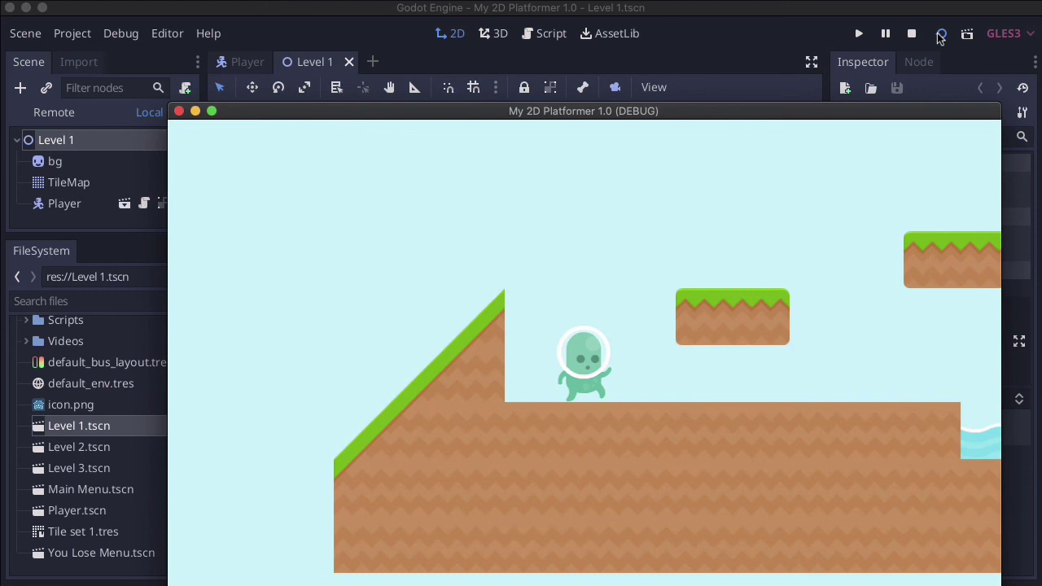
{"action": "key", "text": "space"}
{"action": "key", "text": "space"}
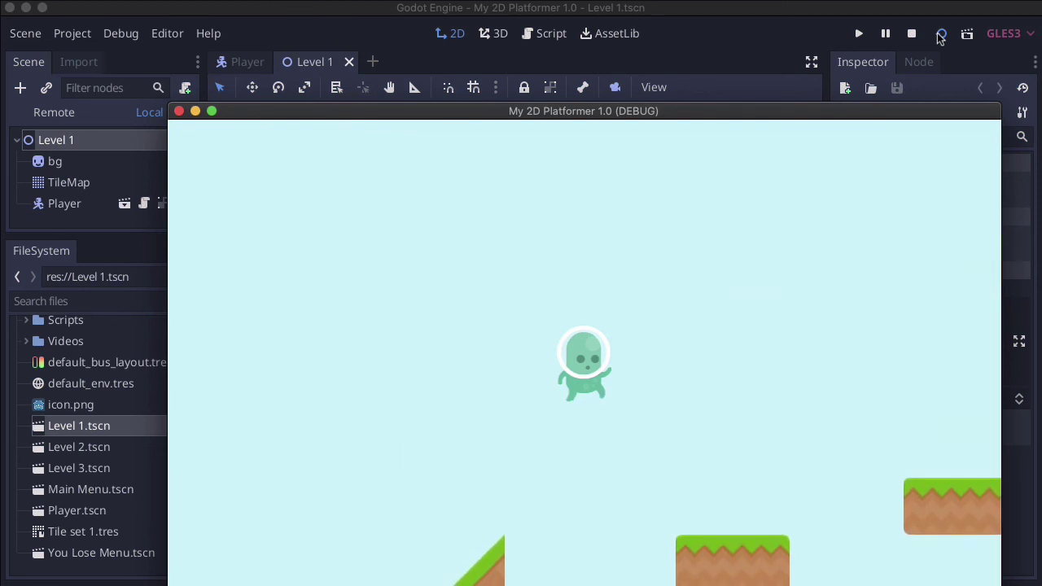
{"action": "key", "text": "space"}
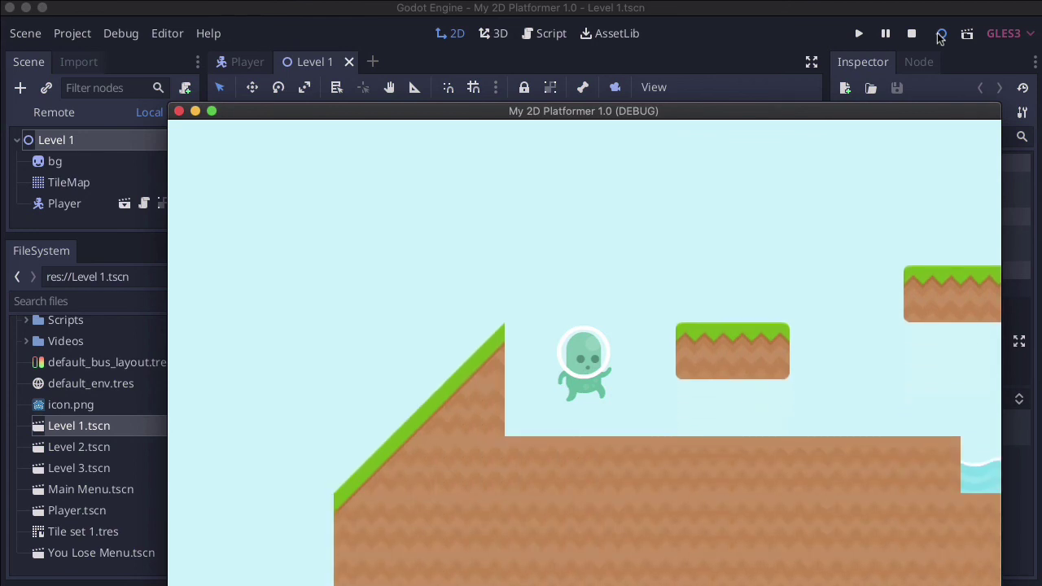
{"action": "key", "text": "space"}
- Jump onto the next platform, climb the ladder, jump off it, then stop the game
{"action": "key", "text": "Right"}
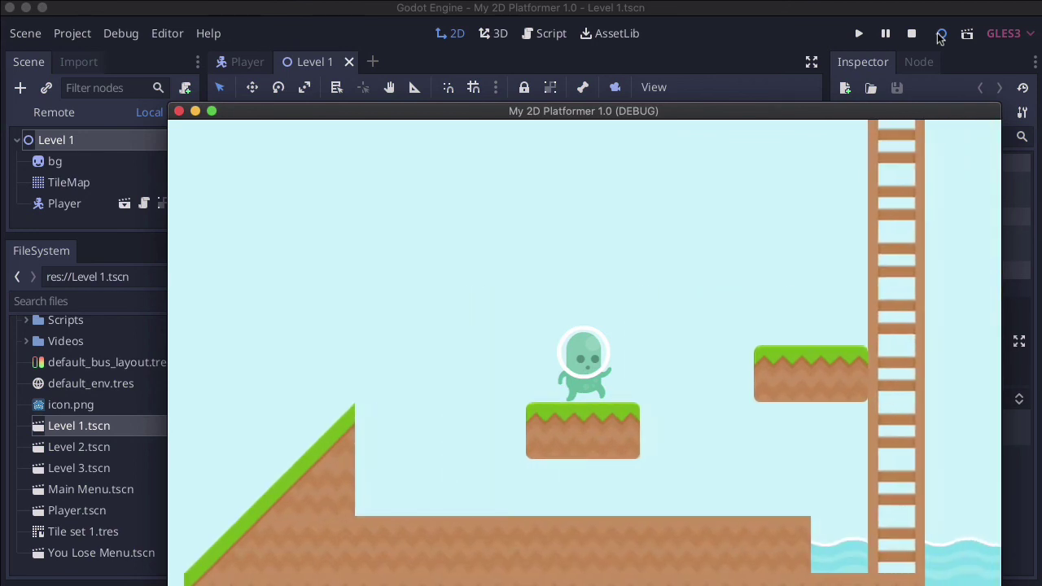
{"action": "key", "text": "space"}
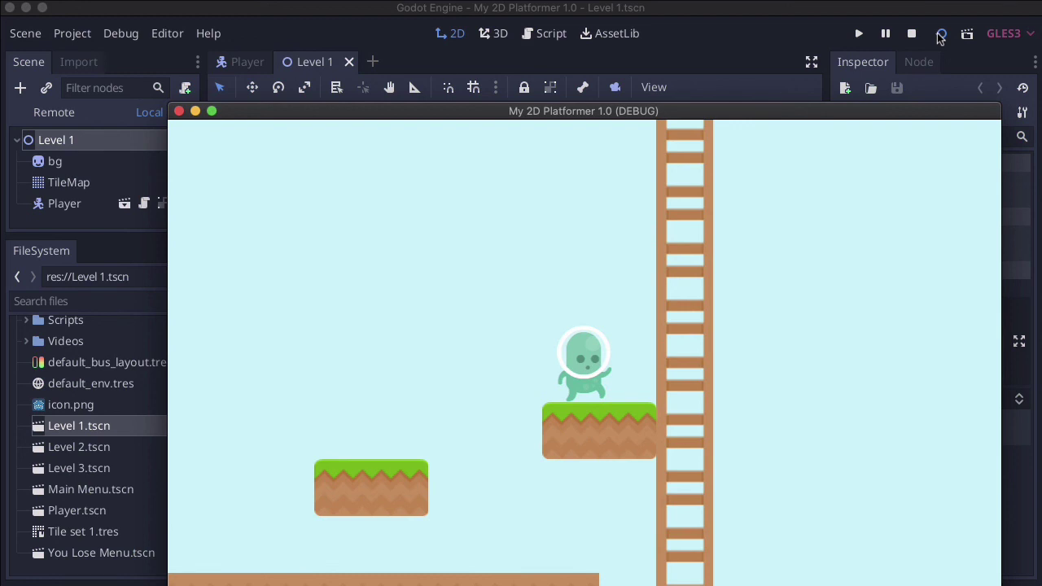
{"action": "key", "text": "Right"}
{"action": "key", "text": "Up"}
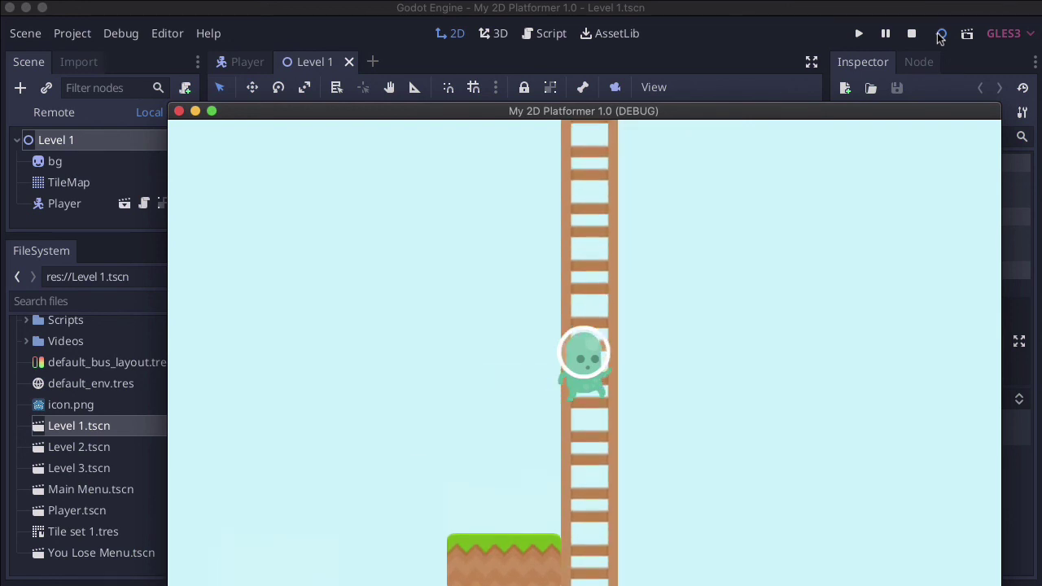
{"action": "key", "text": "Up"}
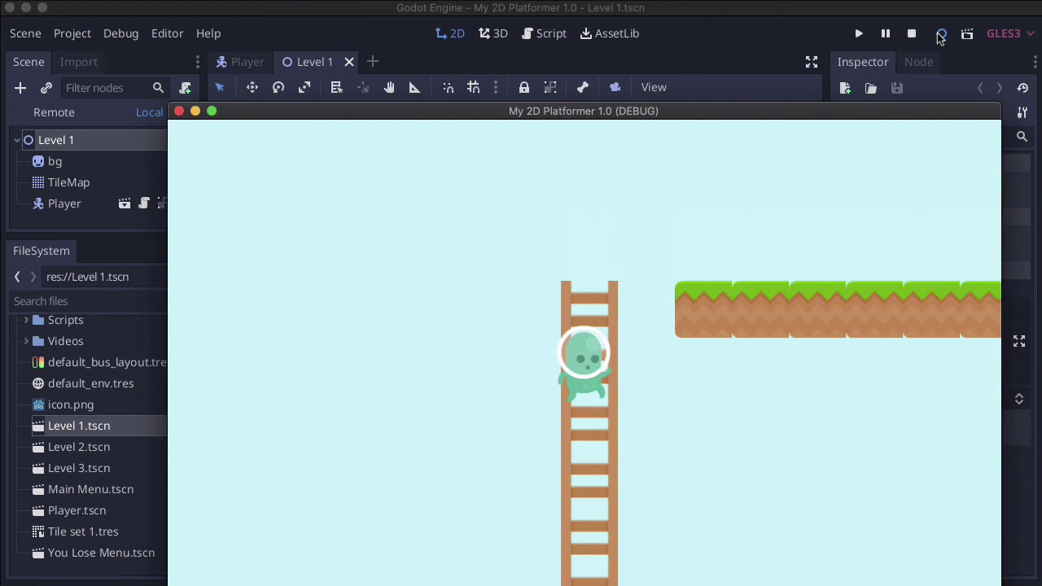
{"action": "key", "text": "space"}
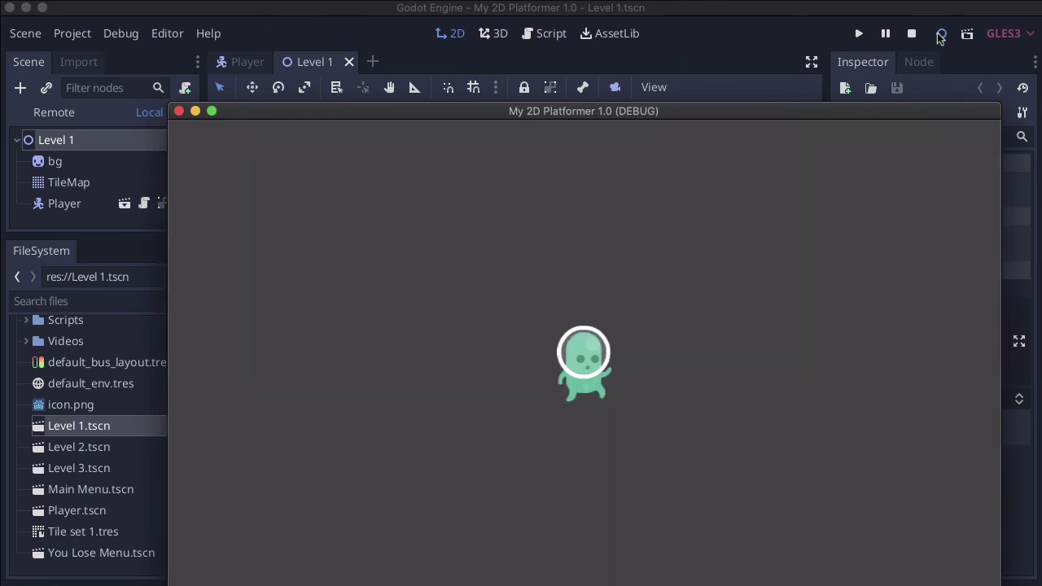
{"action": "left_click", "coordinate": [179, 110]}
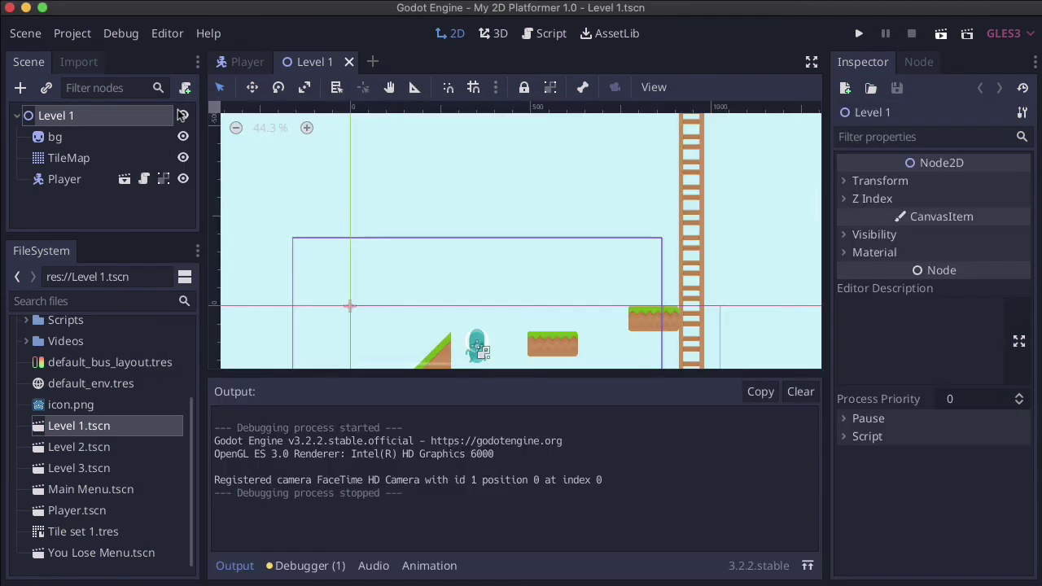